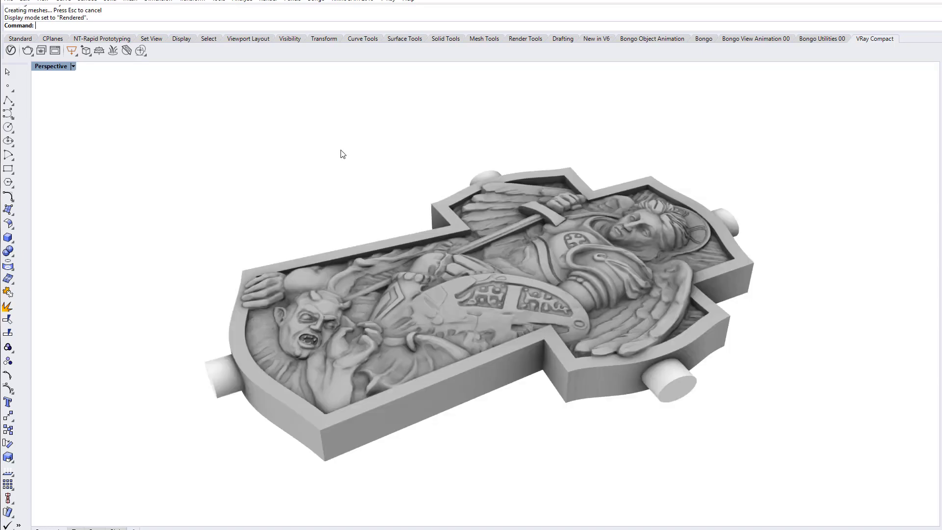
Step: Set the Perspective viewport's display mode to Original Shaded
right_click_drag(358, 158, 343, 204)
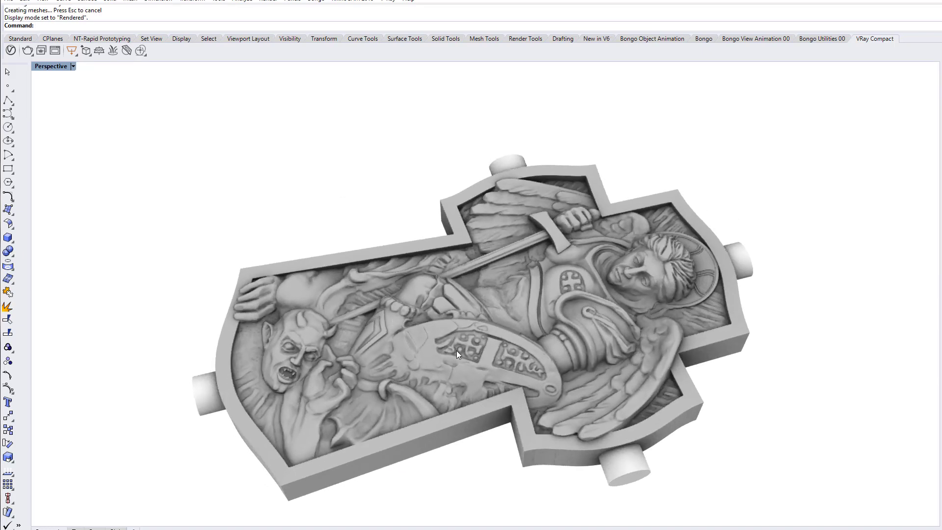
scroll(456, 351, "up", 2)
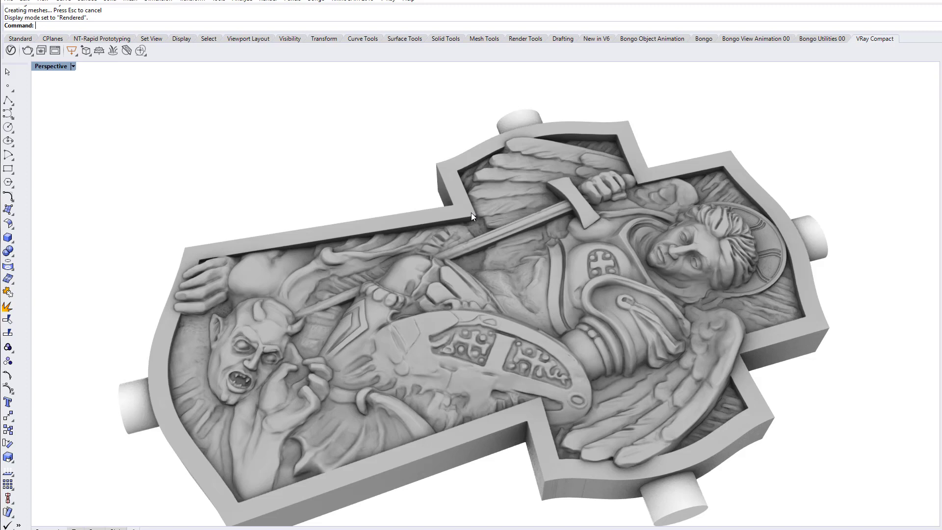
scroll(468, 211, "down", 2)
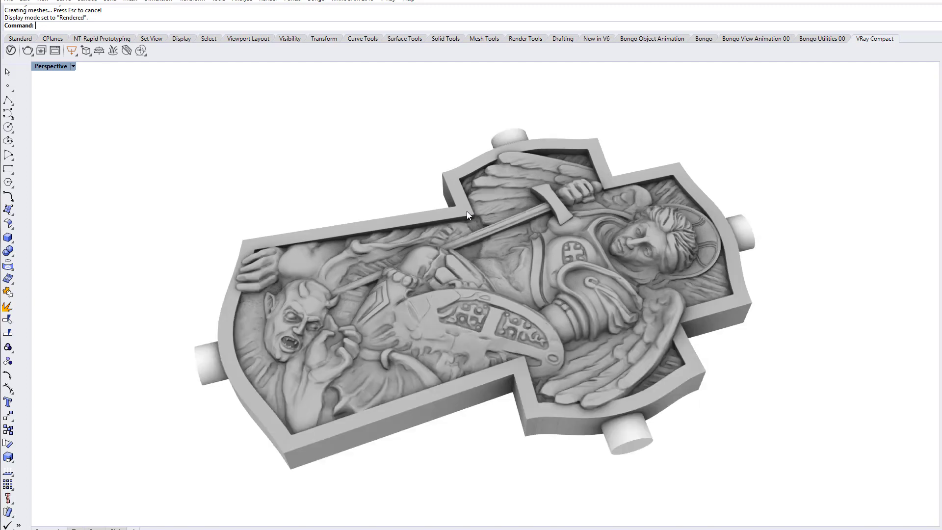
left_click(52, 67)
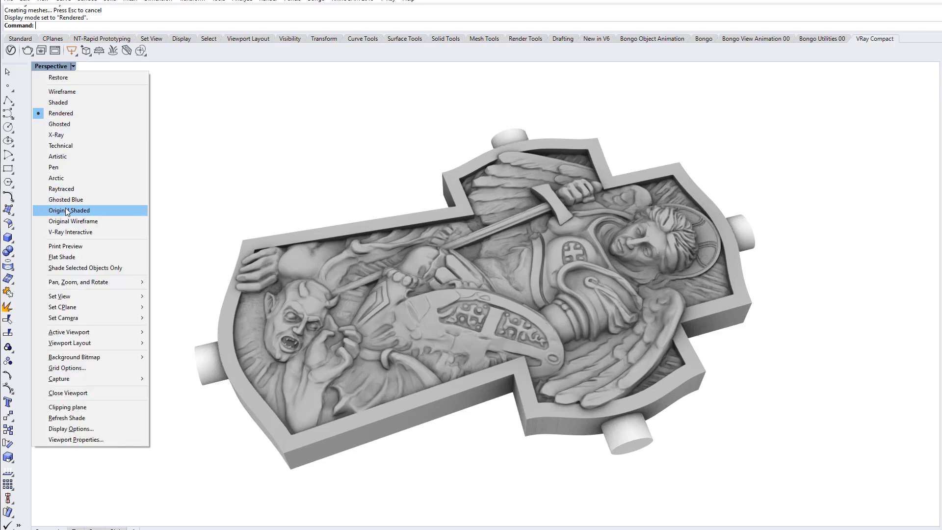
left_click(65, 210)
right_click_drag(378, 139, 420, 200)
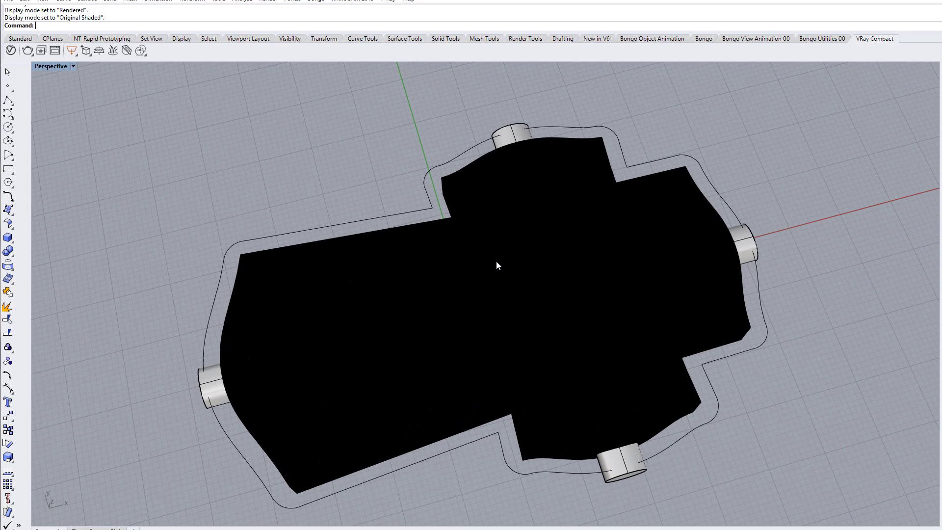
Step: Hide the relief mesh so only the contour curves and the support cylinders remain on display
left_click(350, 322)
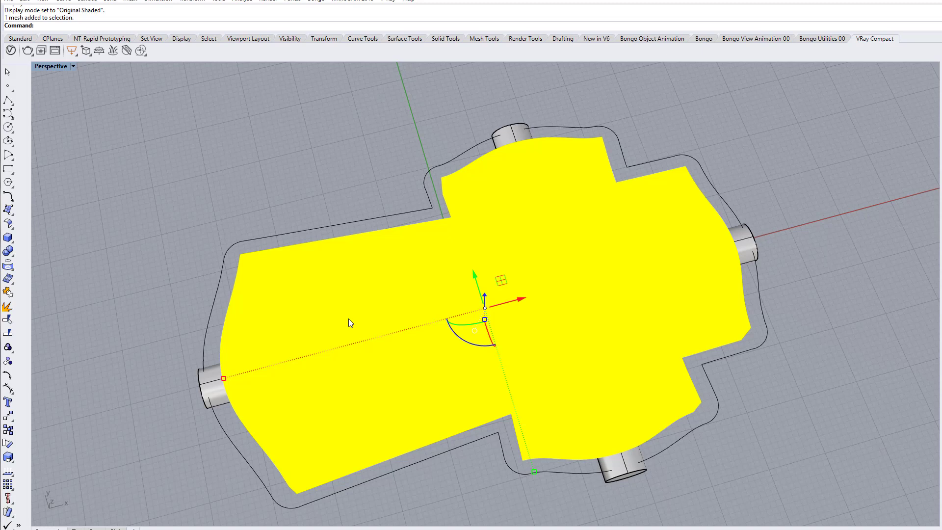
type("Hide")
key("Return")
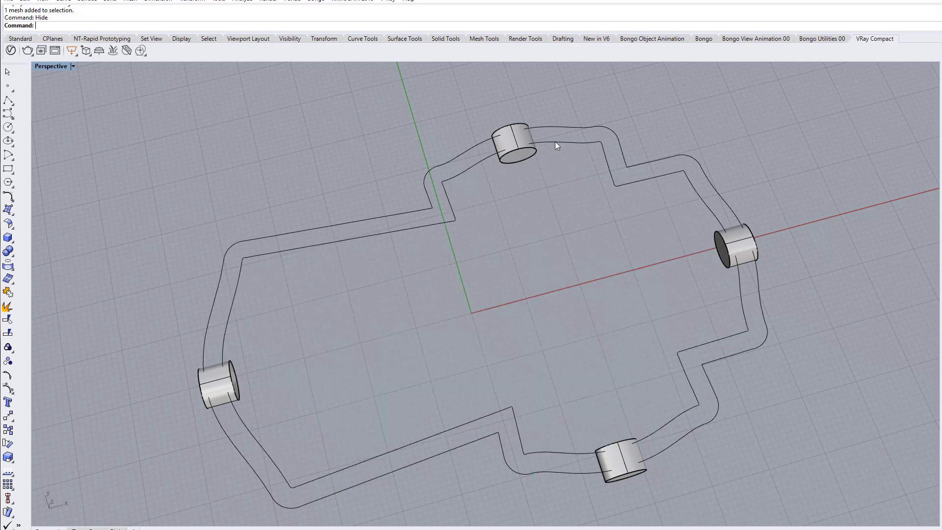
Step: Examine the inner and outer contour curves and how they run past the four support cylinders
scroll(602, 141, "up", 5)
left_click(596, 141)
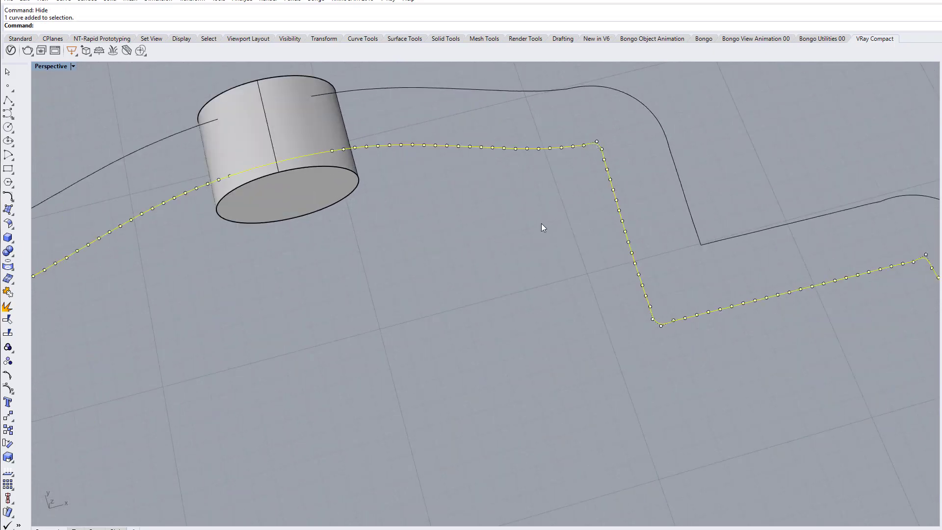
scroll(513, 176, "down", 6)
scroll(507, 164, "down", 4)
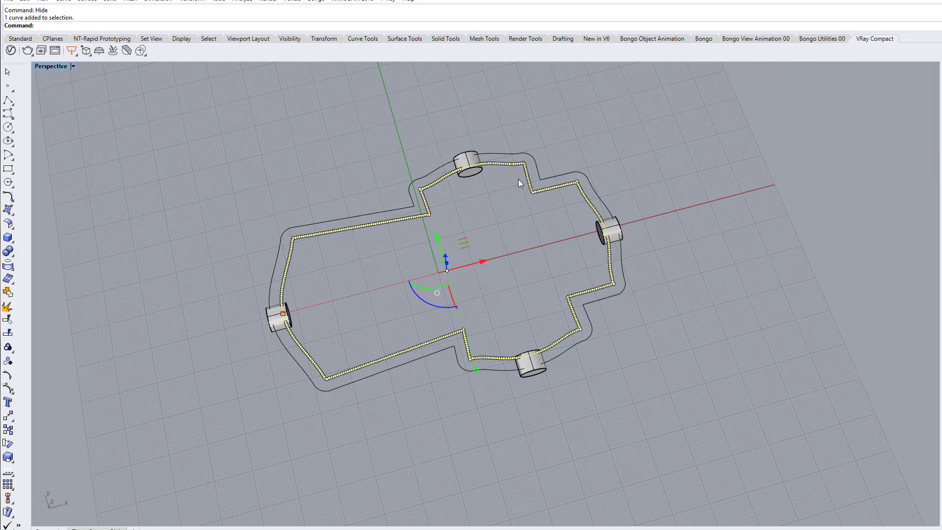
right_click_drag(511, 216, 438, 245)
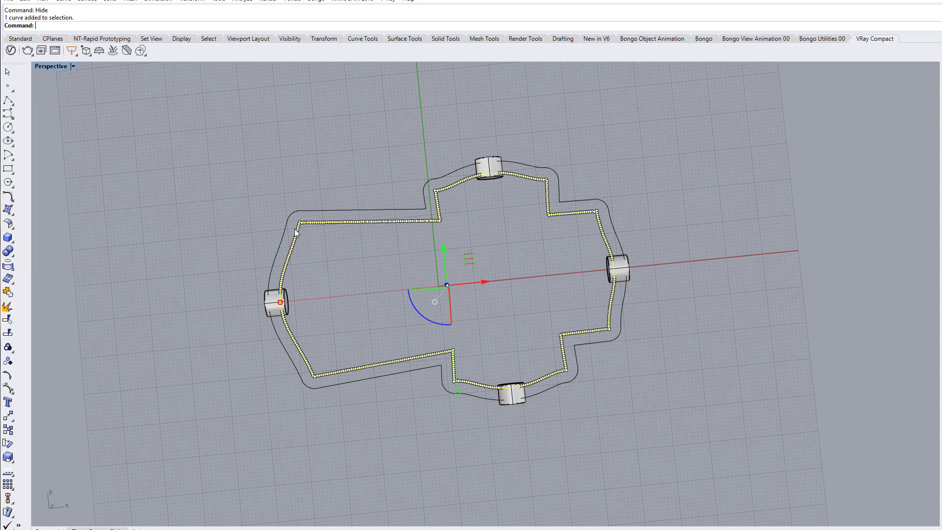
left_click(549, 234)
scroll(591, 221, "up", 4)
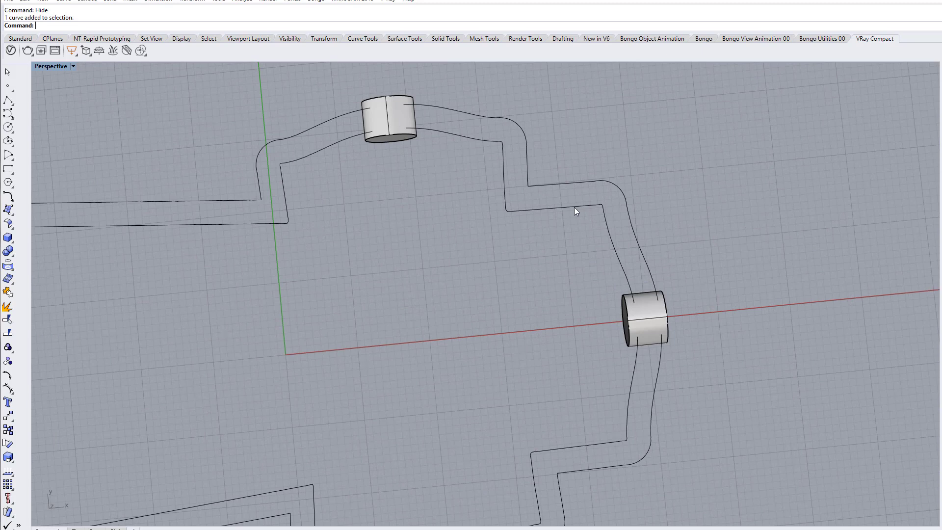
scroll(575, 207, "down", 4)
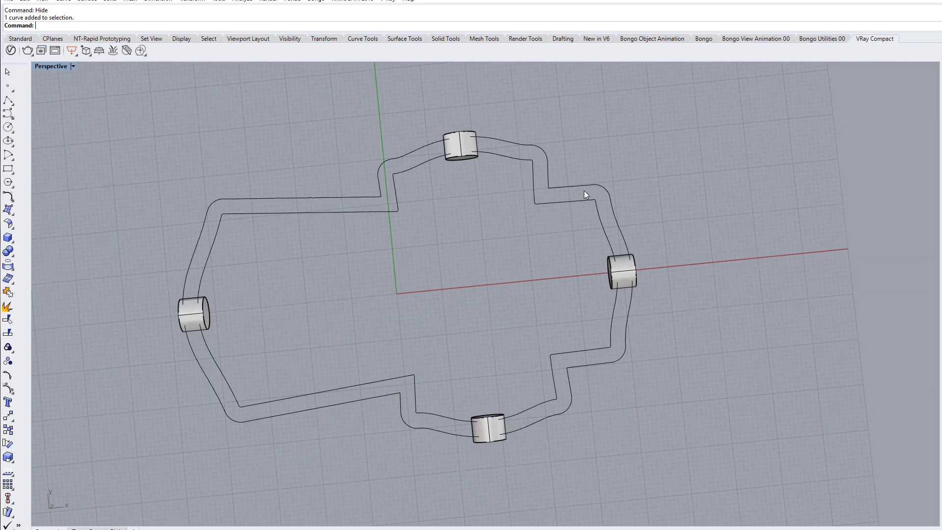
scroll(480, 142, "up", 6)
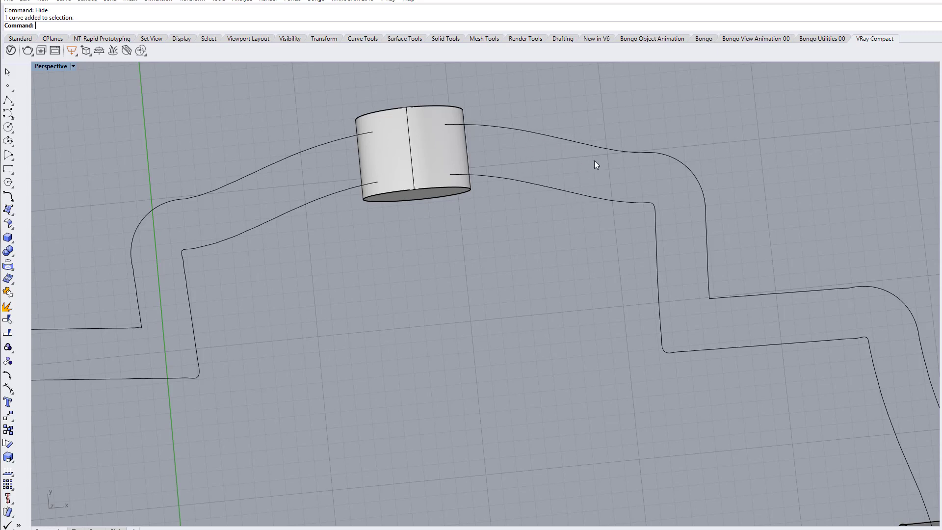
scroll(528, 121, "down", 5)
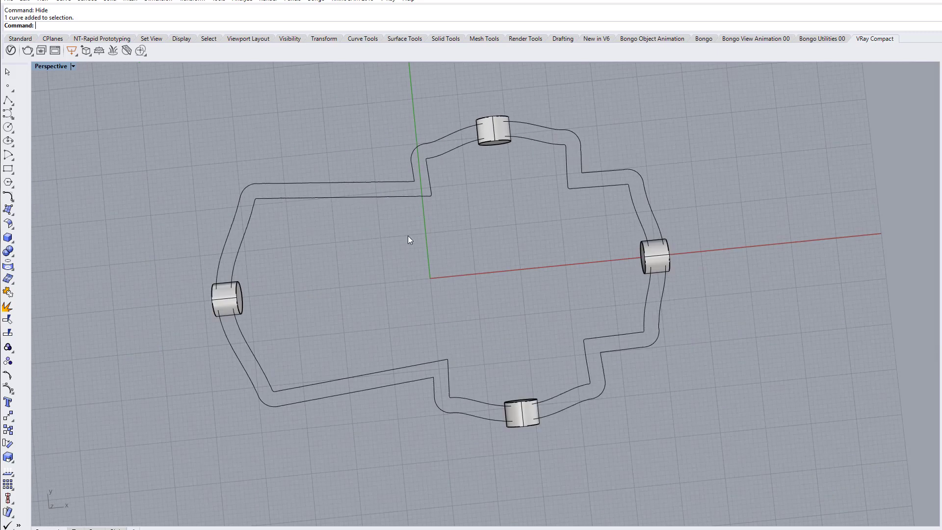
scroll(407, 235, "down", 8)
right_click_drag(405, 261, 398, 266)
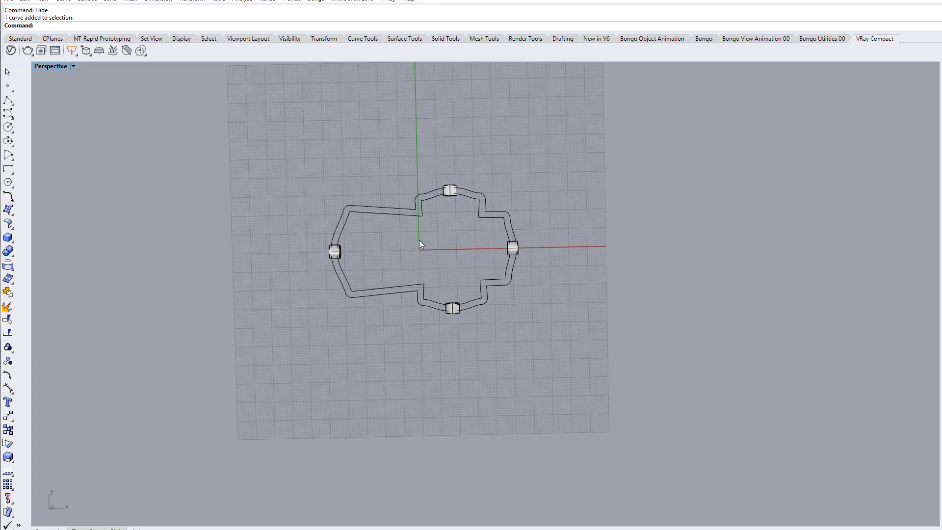
scroll(444, 205, "up", 6)
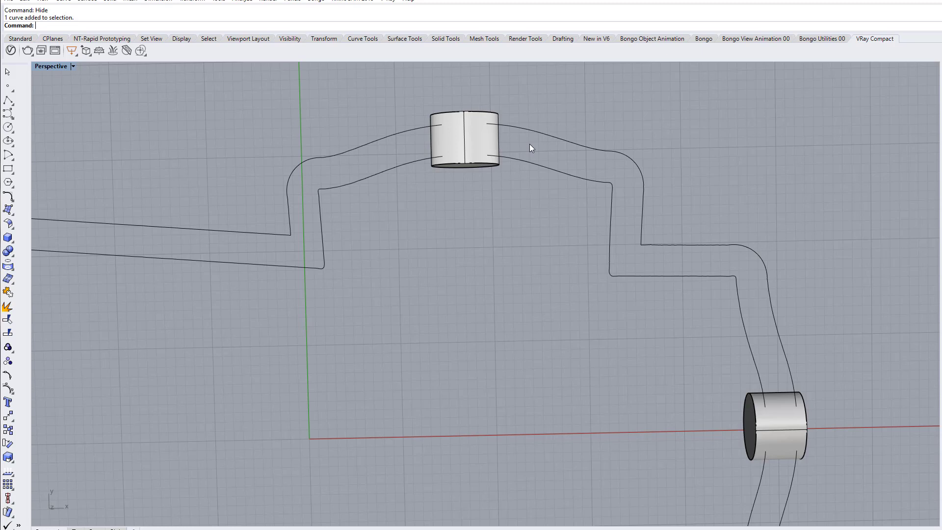
scroll(579, 134, "down", 8)
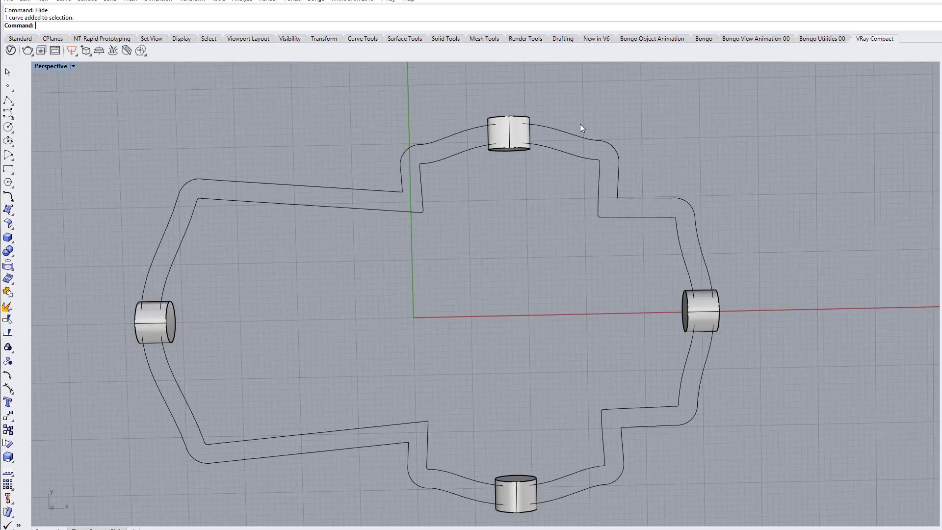
right_click_drag(493, 267, 535, 204)
scroll(534, 204, "up", 3)
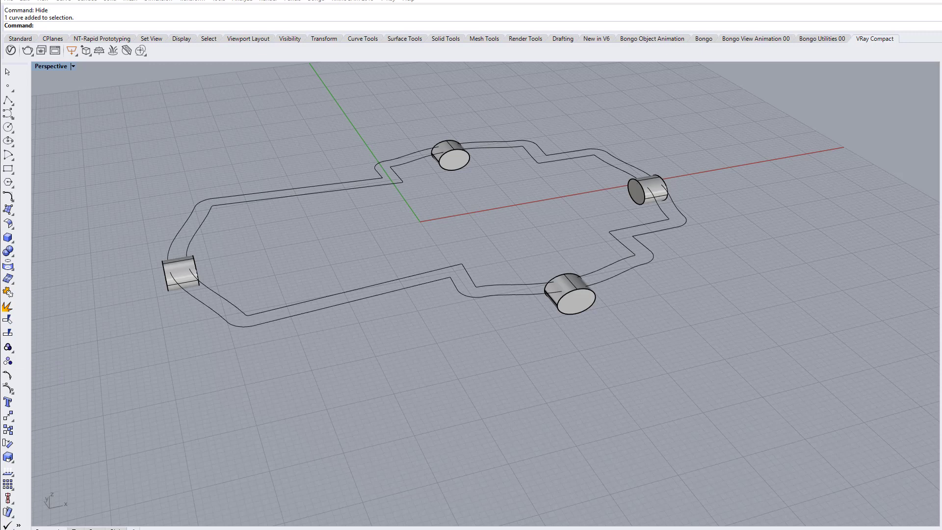
Step: Start exporting the inner contour curve, choosing the cutting demo folder on the Desktop as destination
right_click_drag(437, 318, 435, 339)
left_click(418, 303)
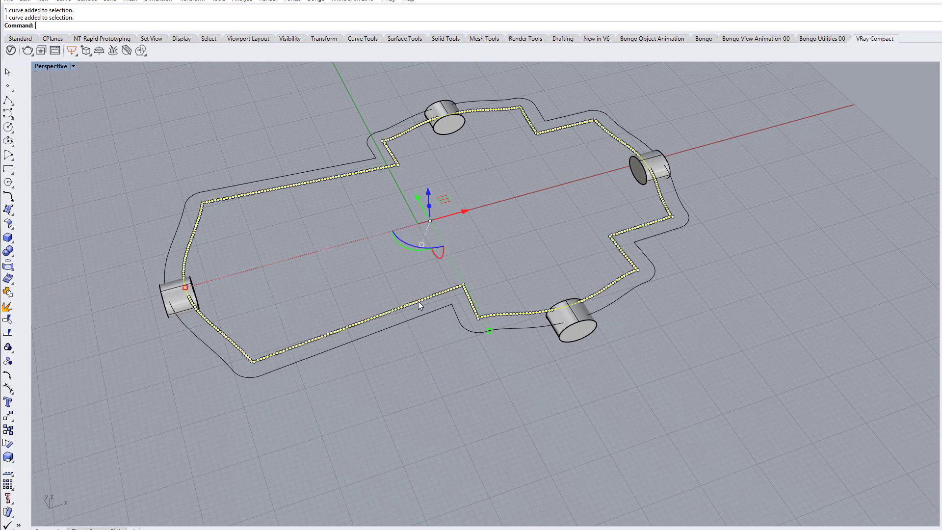
type("Export")
key("Return")
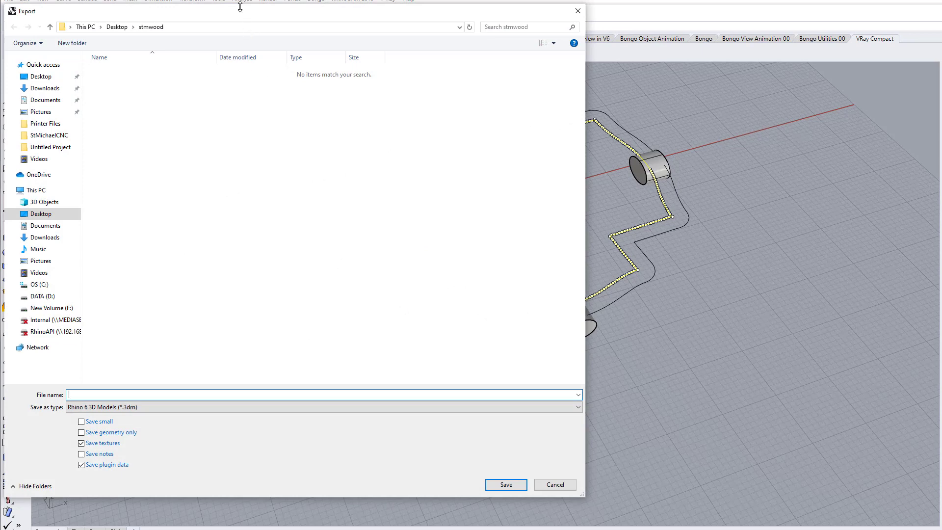
left_click(196, 88)
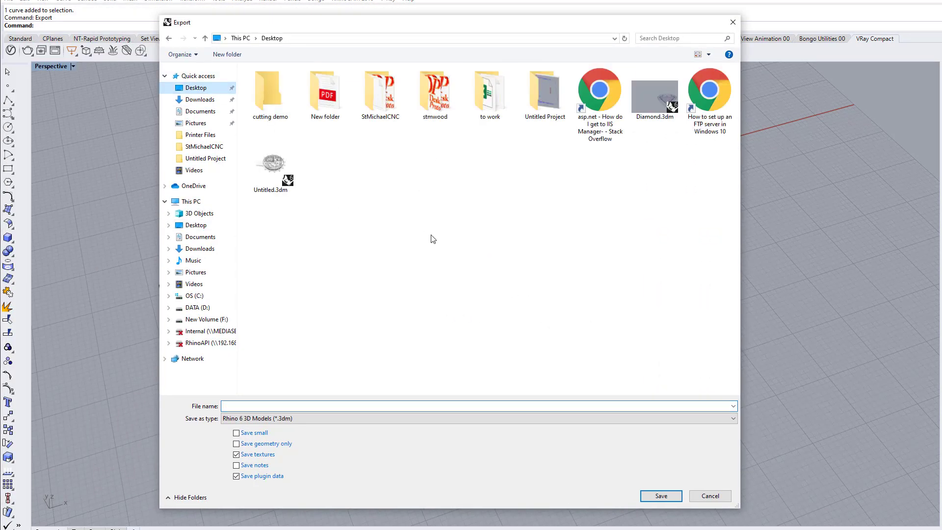
double_click(282, 99)
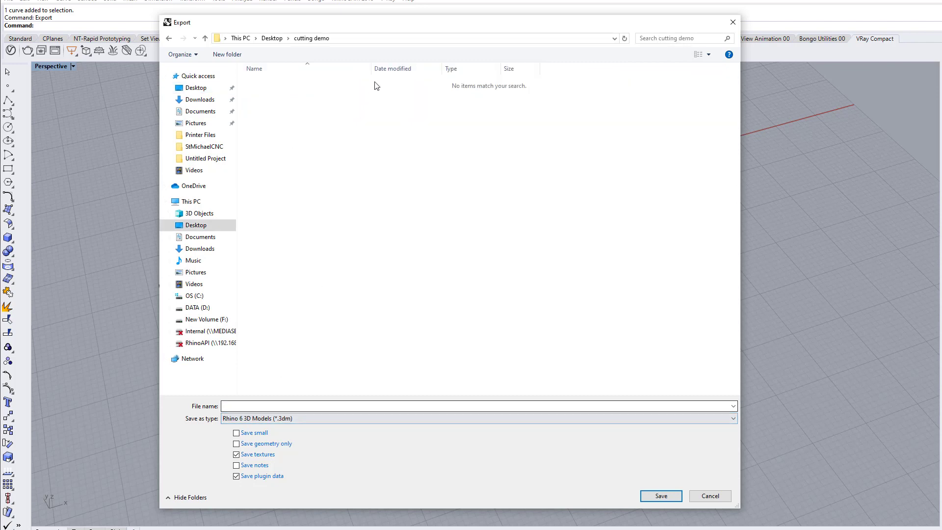
mouse_move(375, 24)
left_mouse_down()
mouse_move(415, 355)
mouse_move(367, 10)
left_mouse_up()
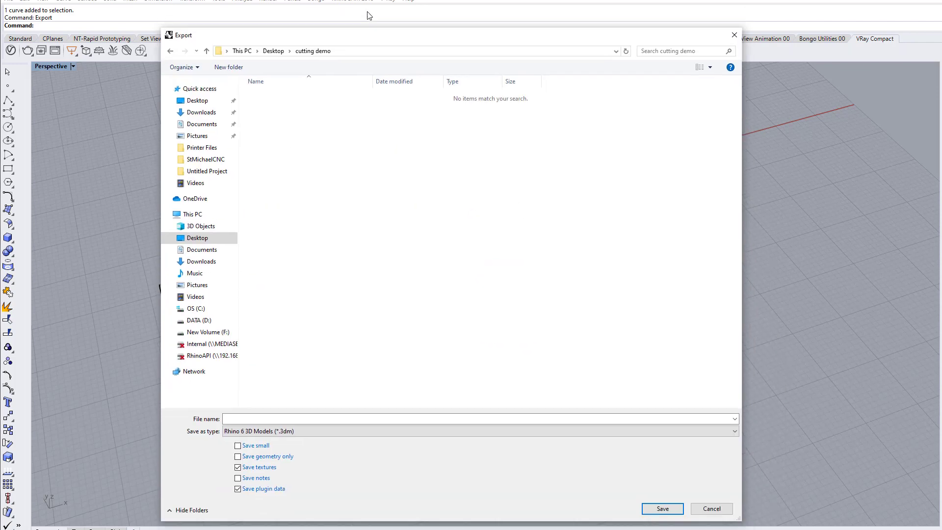
Step: Save the inner curve export as Finecutting in AutoCAD Drawing Exchange (*.dxf) format, using the R12 Lines & Arcs scheme
left_click(227, 393)
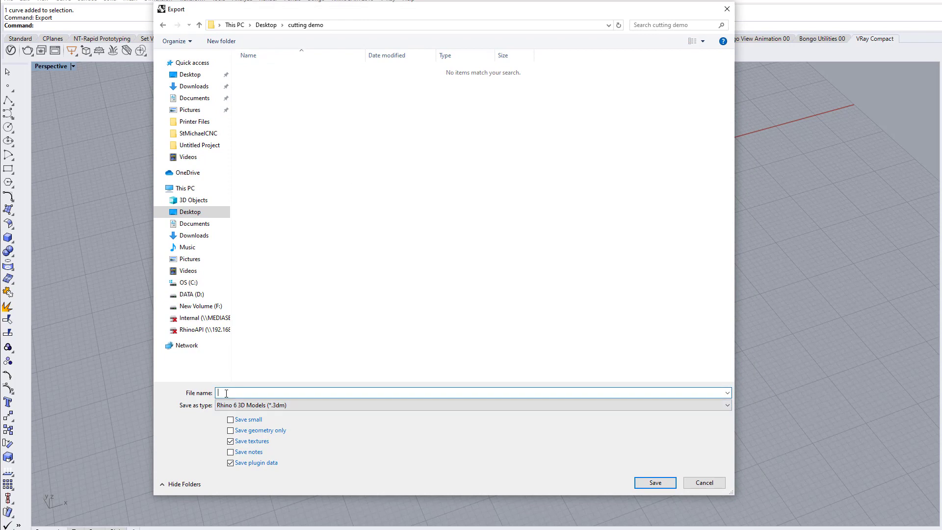
type("Finecutting")
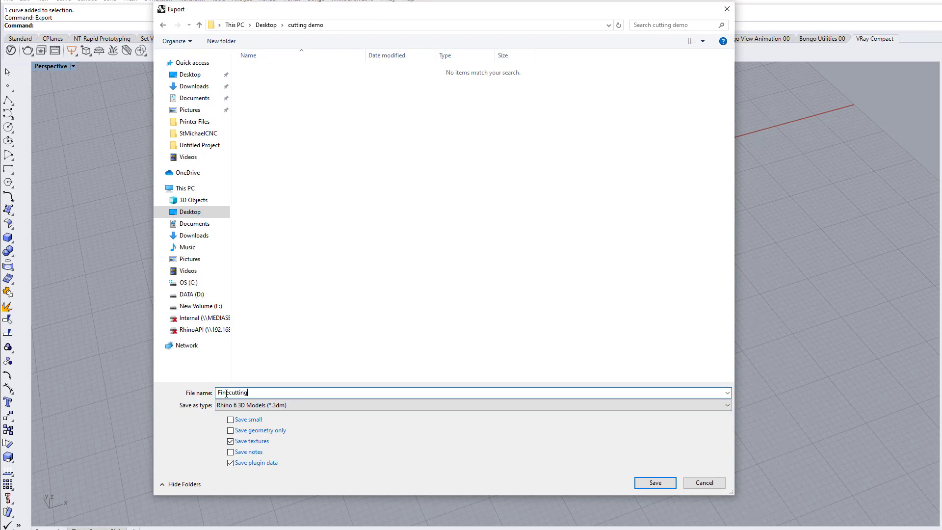
left_click(263, 406)
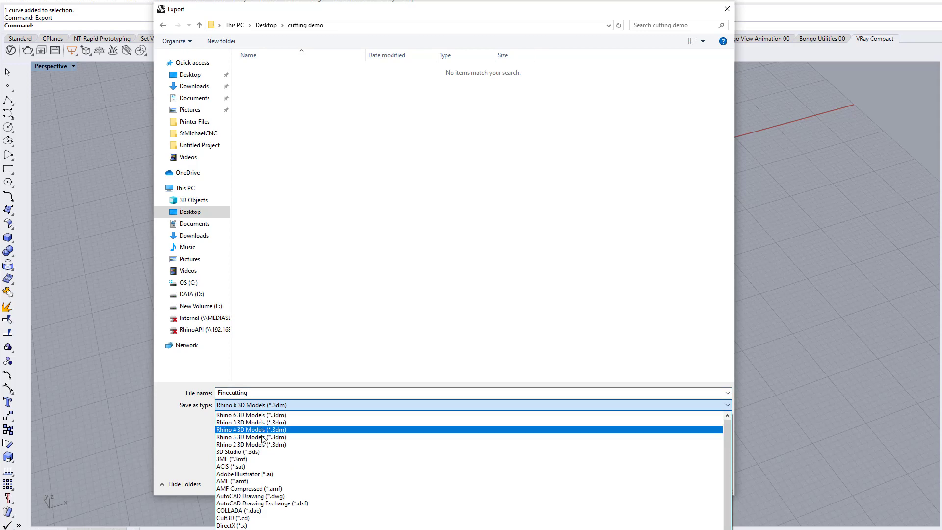
left_click(268, 504)
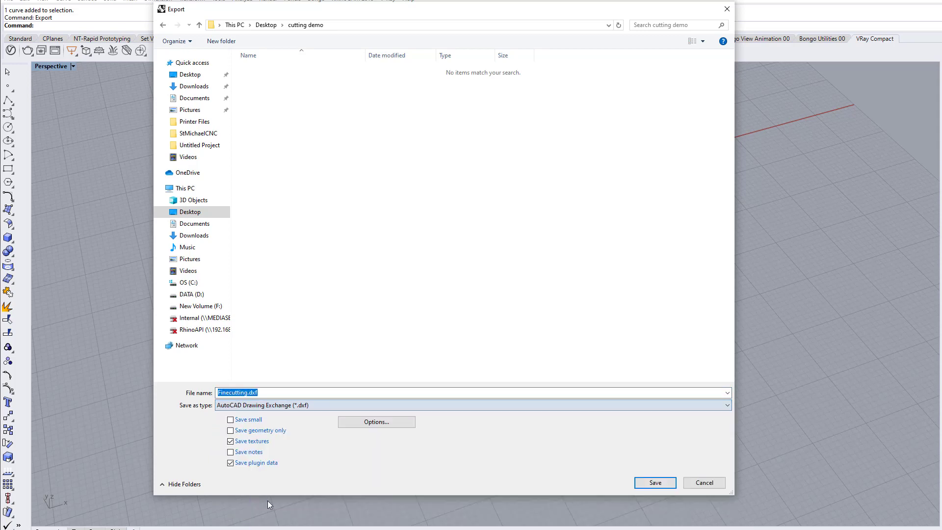
left_click(653, 484)
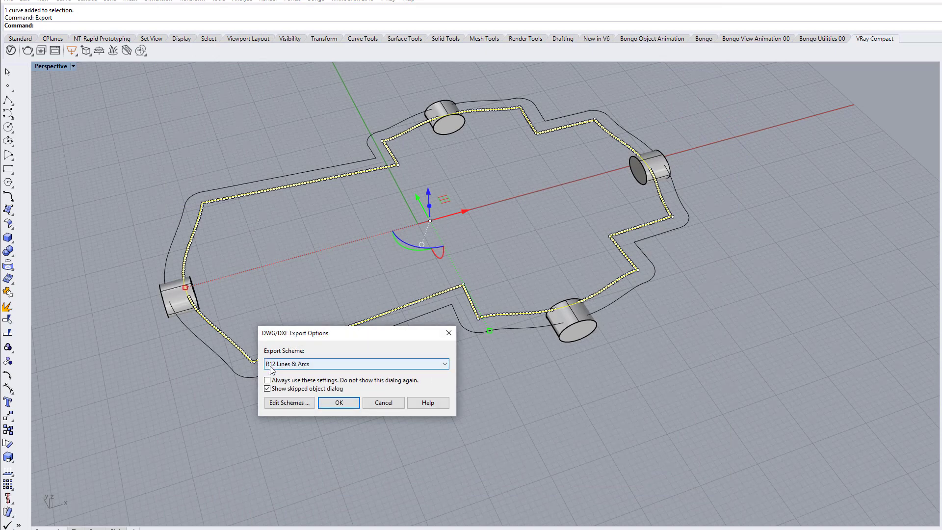
left_click(301, 366)
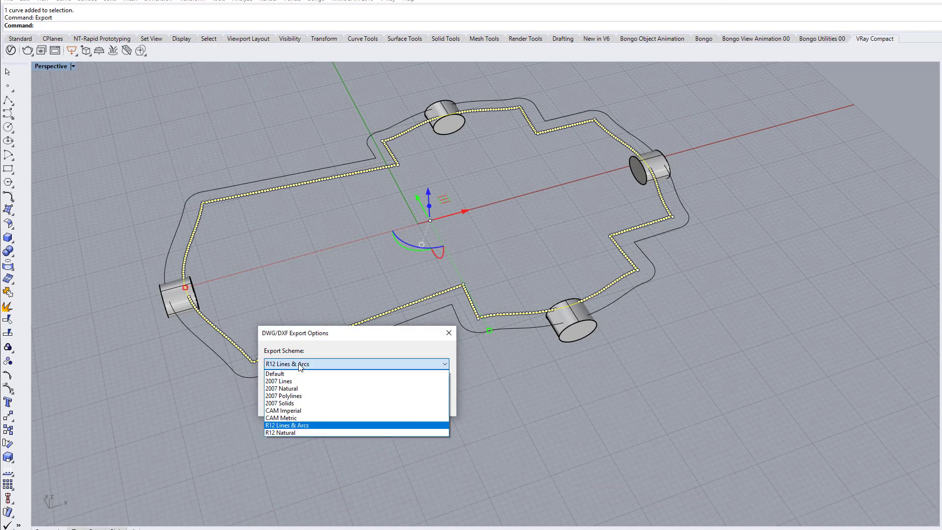
left_click(301, 366)
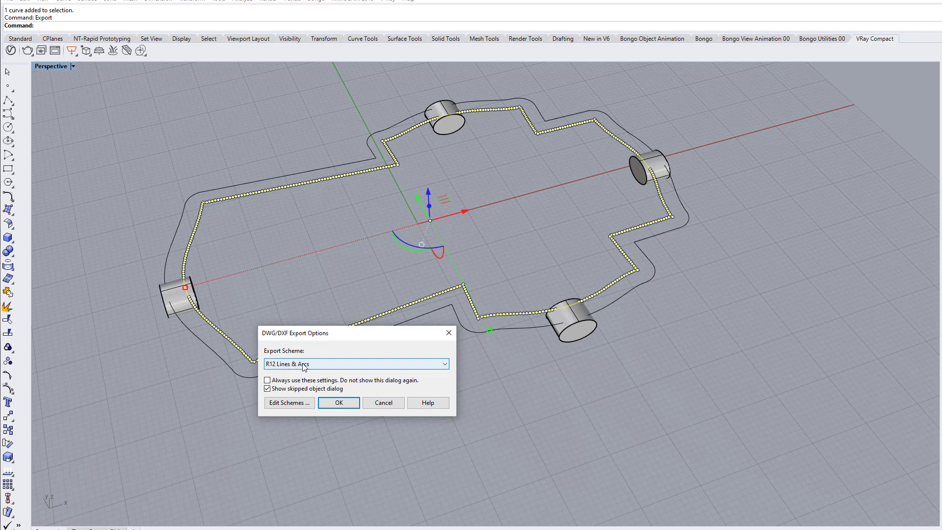
left_click(335, 403)
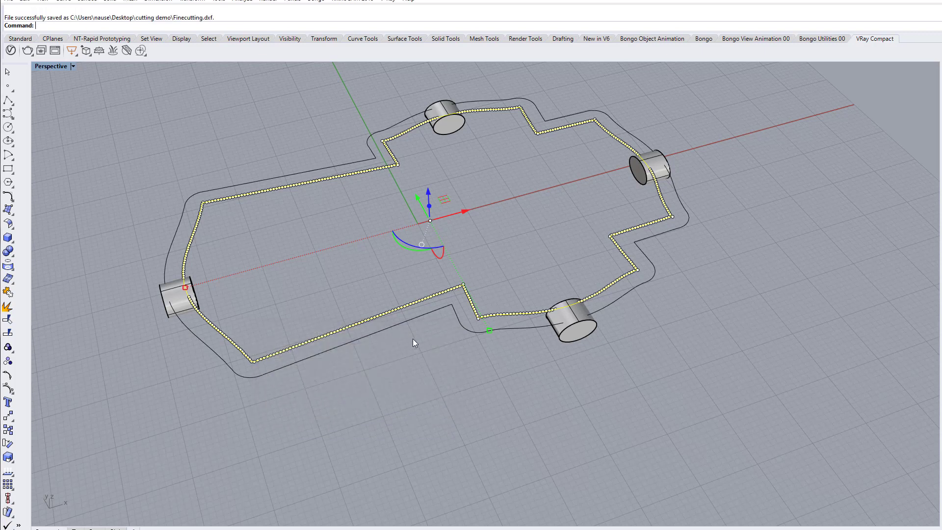
left_click(429, 357)
Step: Export the outer contour curve as a DXF file named rough curve in the cutting demo folder, using the R12 Lines & Arcs scheme
left_click(429, 315)
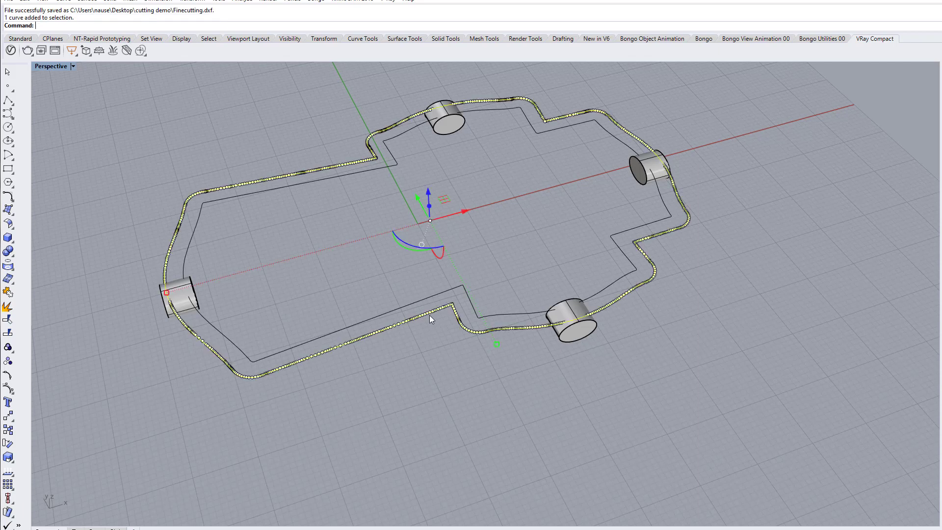
type("Export")
key("Return")
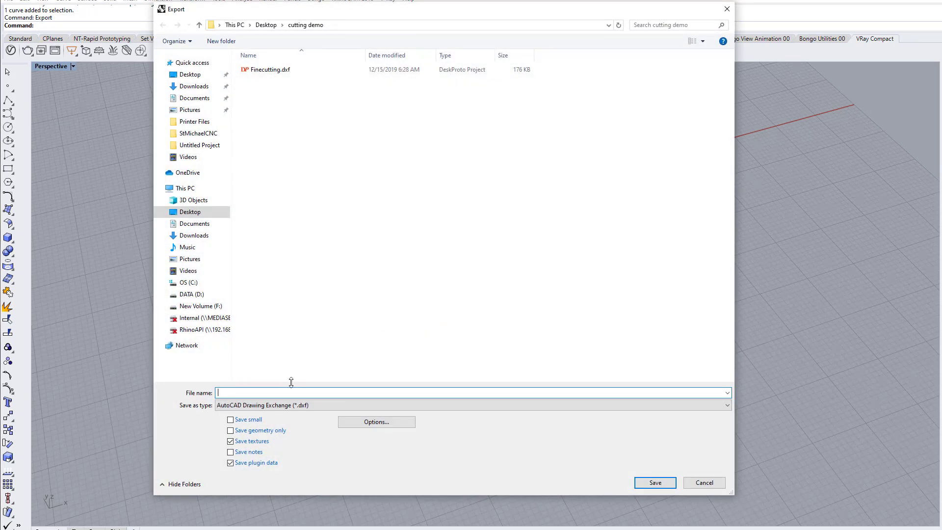
type("rough curve")
left_click(653, 482)
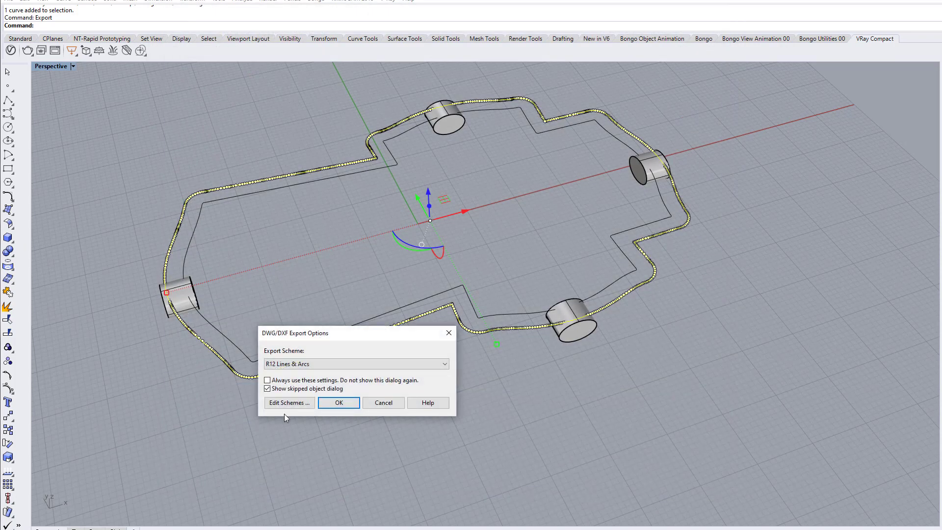
left_click(336, 403)
left_click(357, 408)
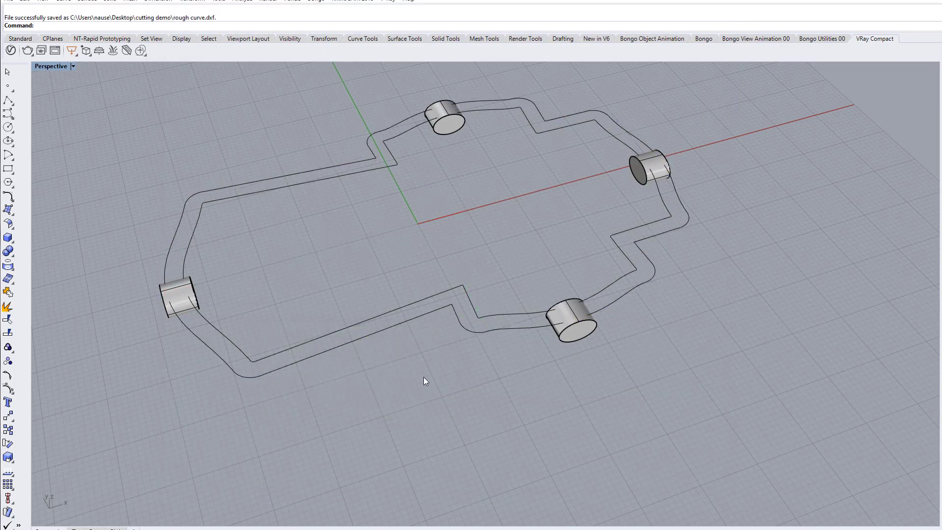
Step: Show the hidden relief mesh and hide all the contour curves
type("Show")
key("Return")
type("SelCrv")
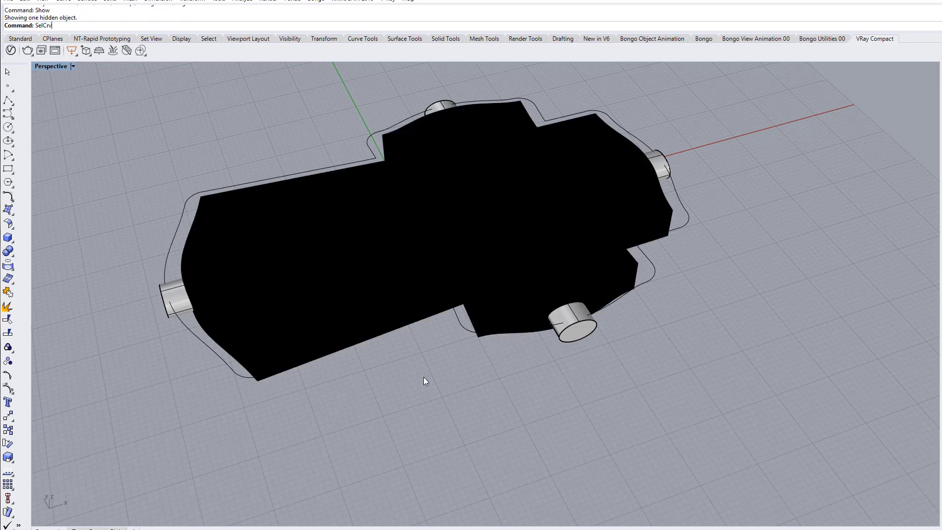
key("Return")
type("H")
key("Return")
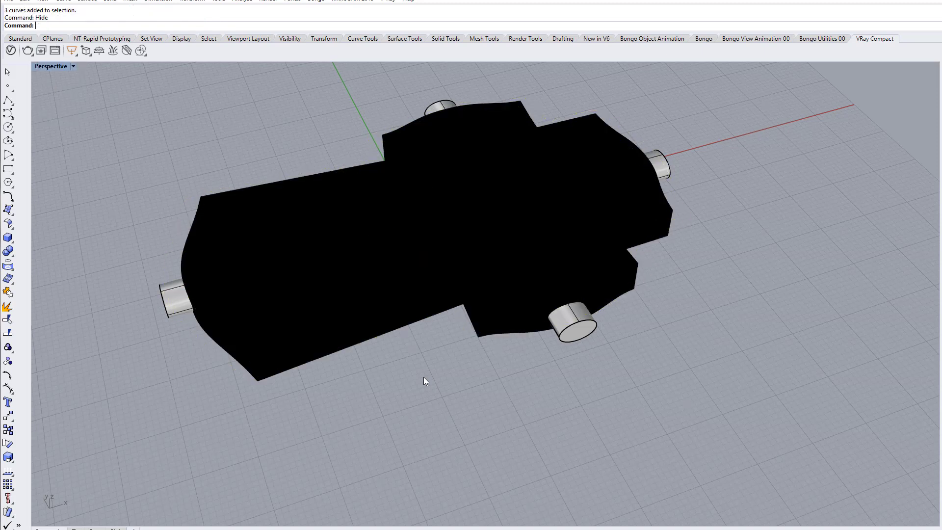
Step: Start exporting the relief mesh together with the four support cylinders, choosing the STL (Stereolithography) (*.stl) format
right_click_drag(431, 356, 443, 364)
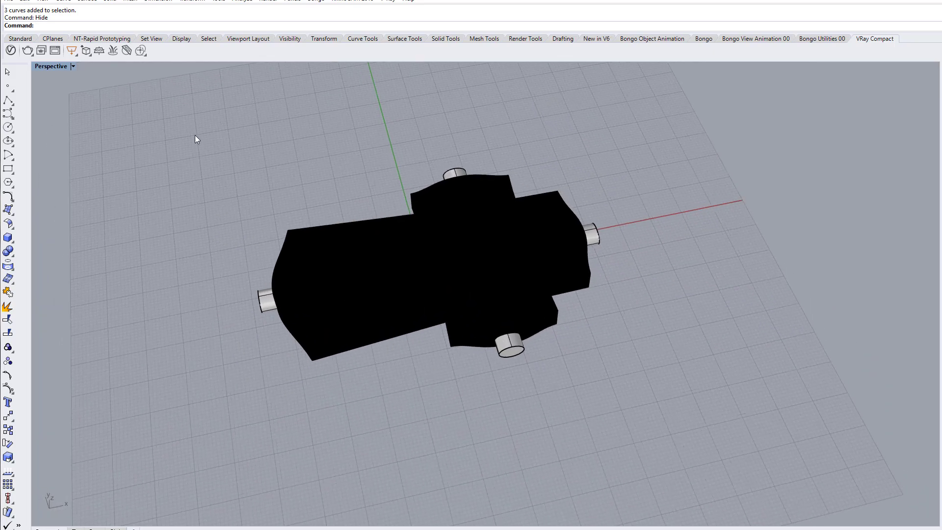
left_click_drag(196, 136, 671, 425)
type("Export")
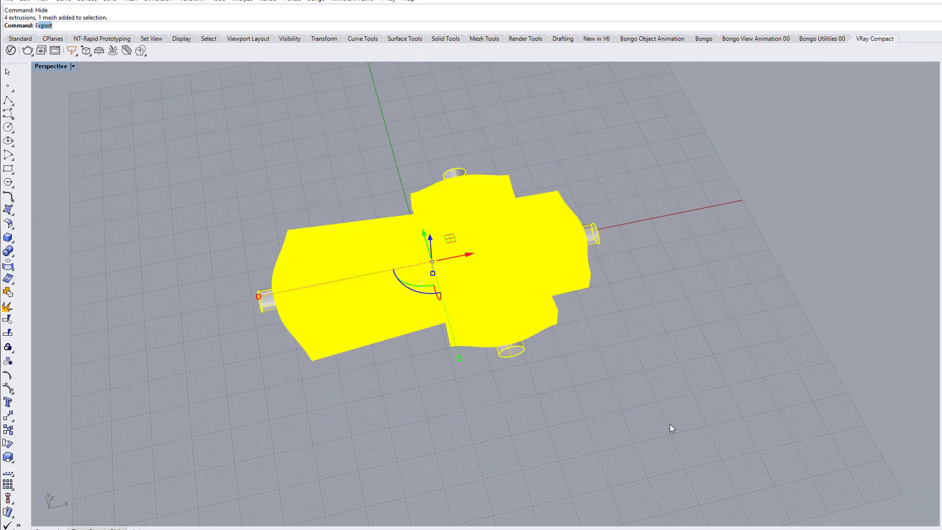
key("Return")
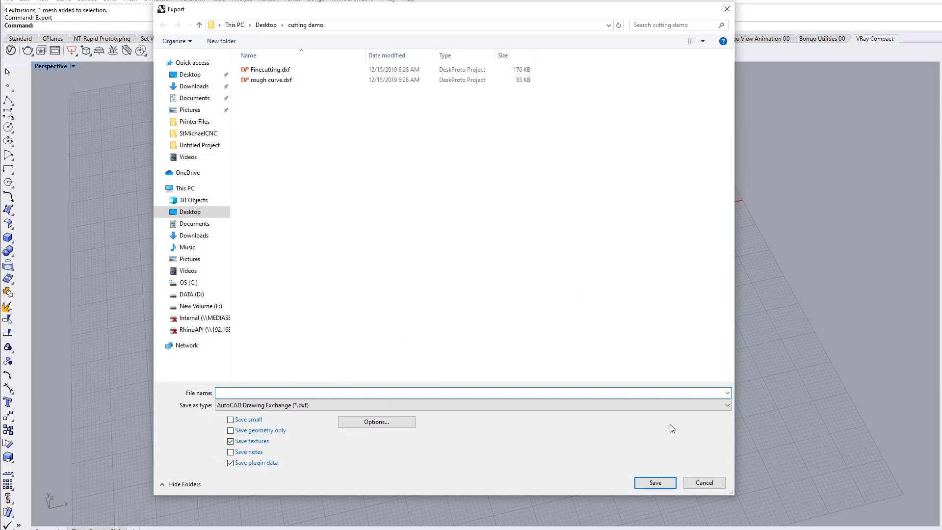
left_click(262, 407)
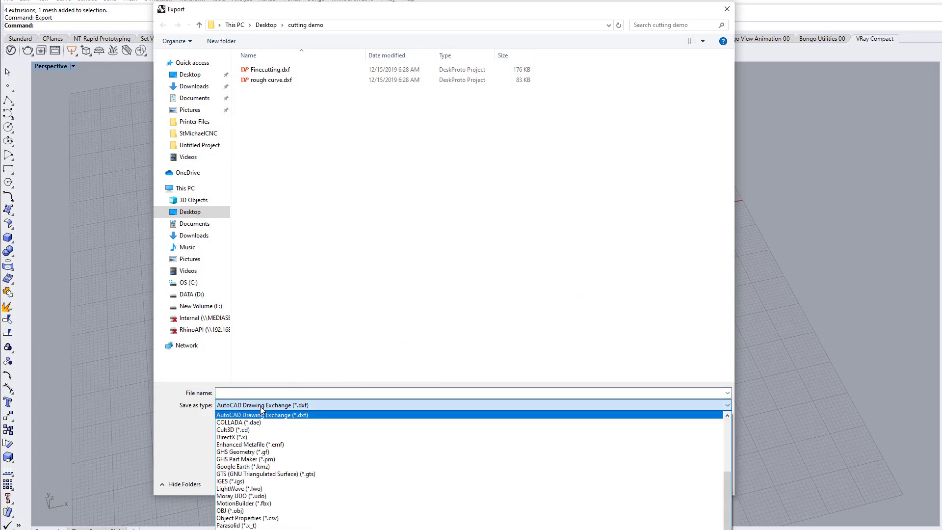
scroll(261, 425, "down", 2)
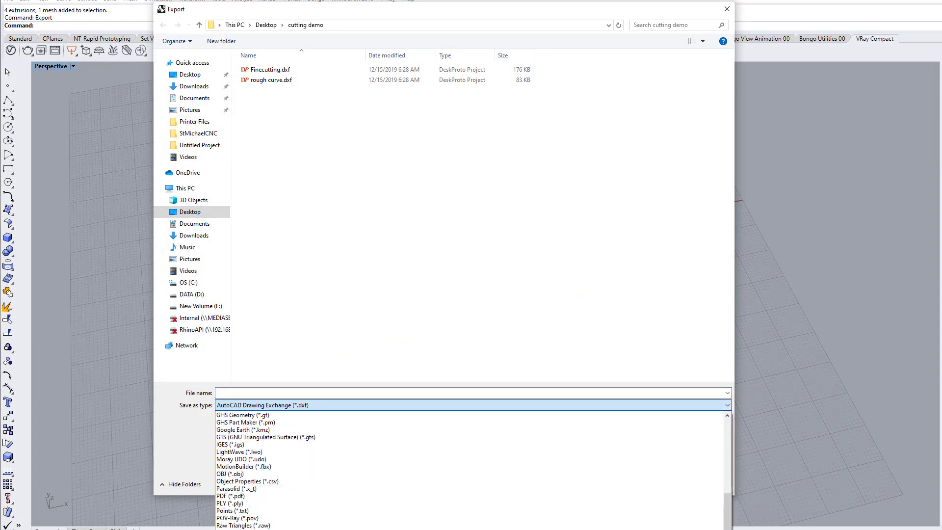
left_click(257, 529)
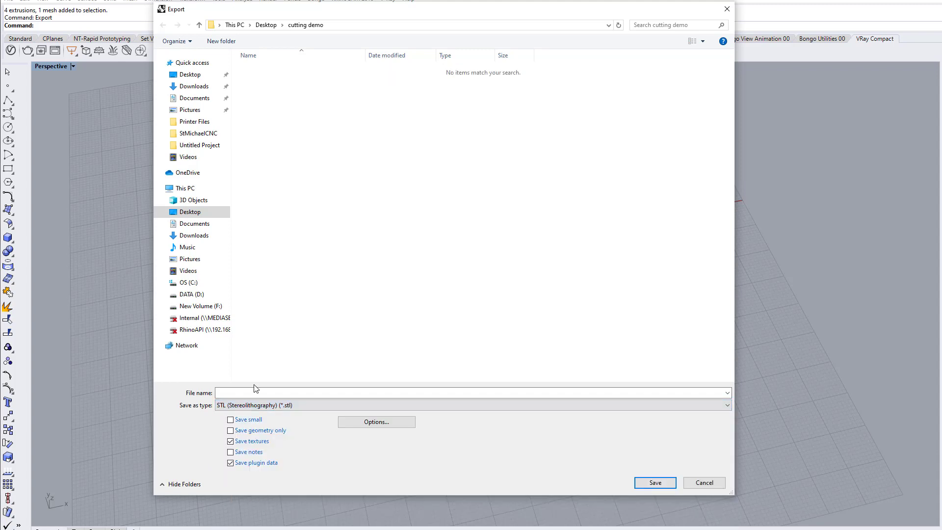
Step: Save the export as Model in the cutting demo folder, using a 0.1 mm tolerance and binary file type with open objects included
left_click(250, 391)
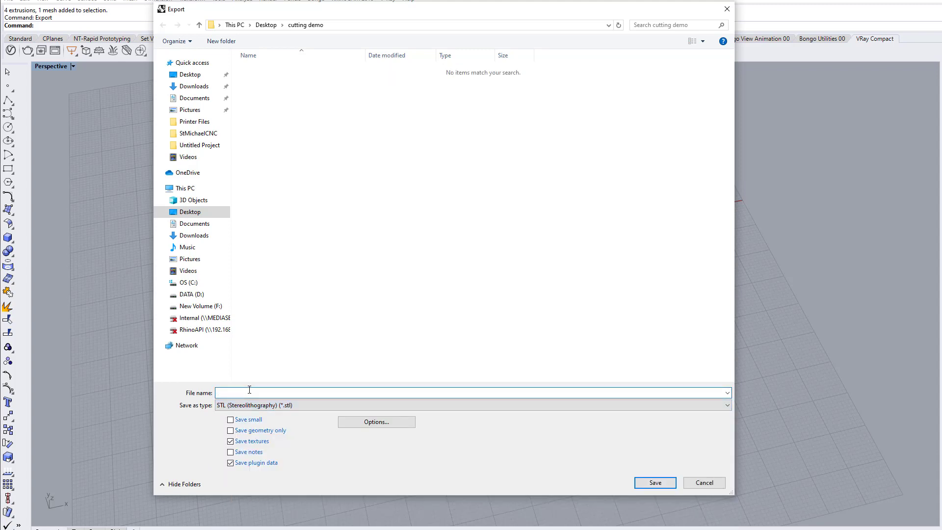
type("Model")
left_click(657, 483)
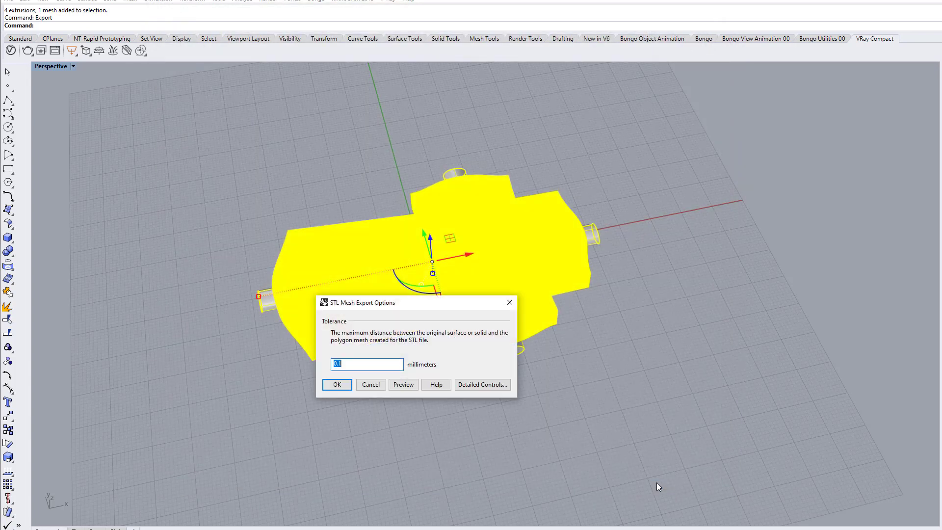
left_click(338, 381)
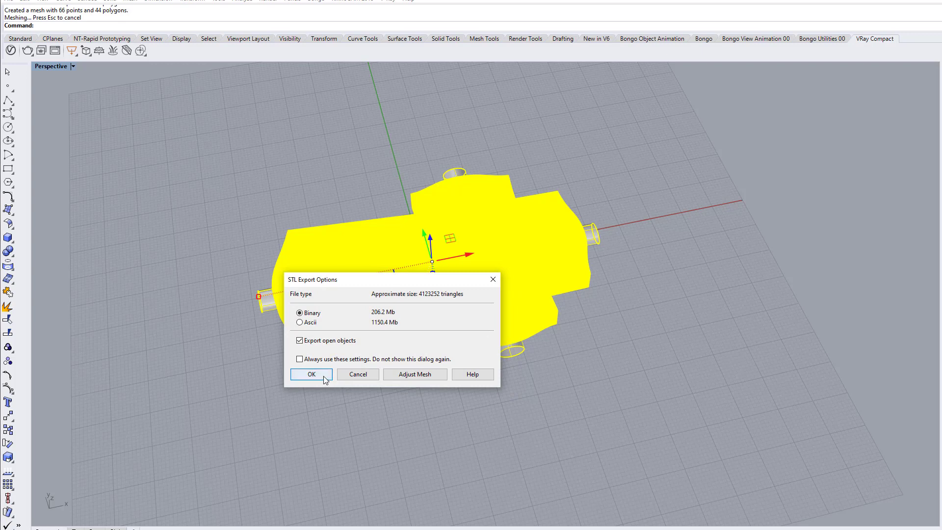
left_click(317, 373)
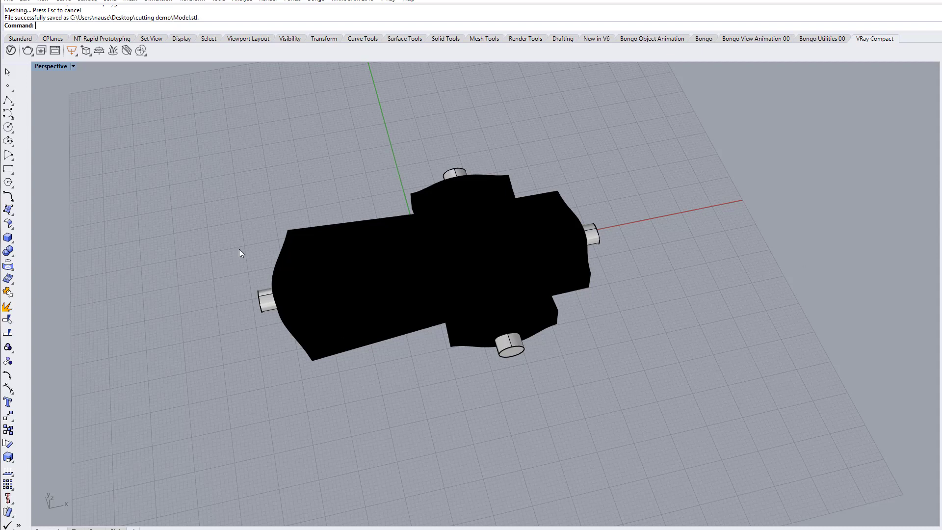
Step: Examine the triangle density and surface detail of the relief mesh around the carved face
scroll(348, 229, "up", 14)
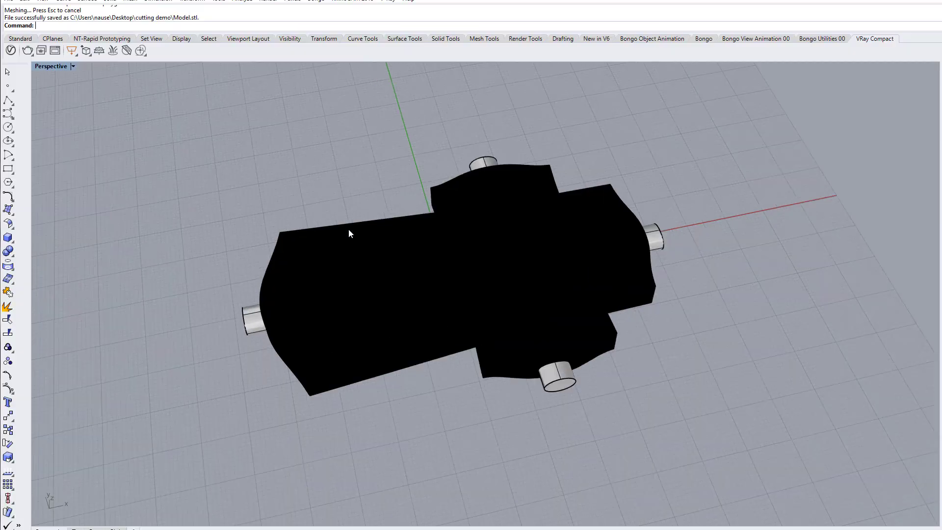
scroll(290, 189, "down", 4)
scroll(319, 265, "down", 6)
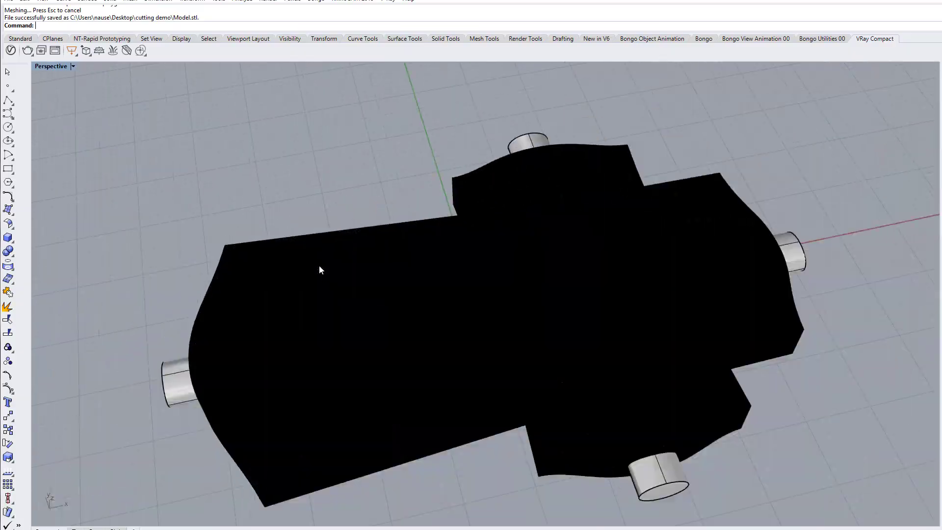
scroll(726, 238, "up", 10)
scroll(552, 313, "up", 8)
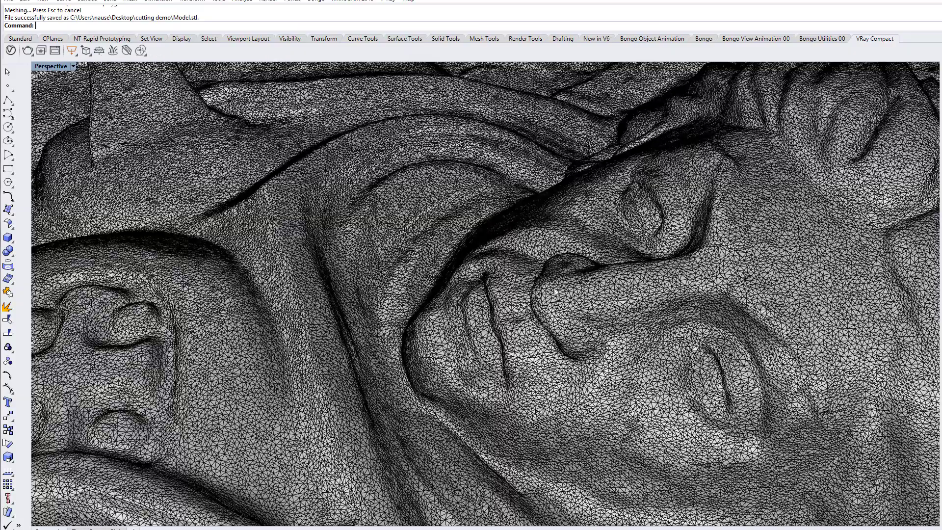